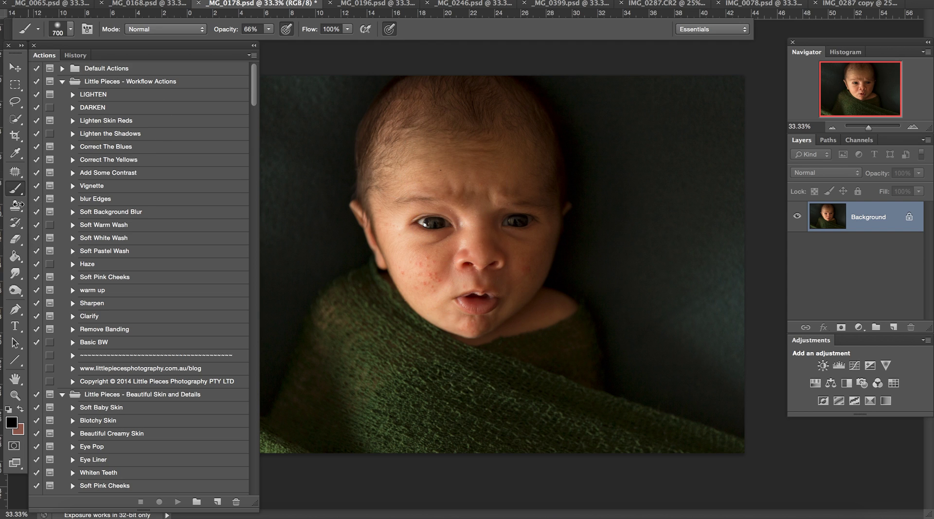
Step: Heal the first blemishes on the baby's cheek with the Spot Healing Brush in Content-Aware mode at size 35
{"action": "left_click", "coordinate": [19, 187]}
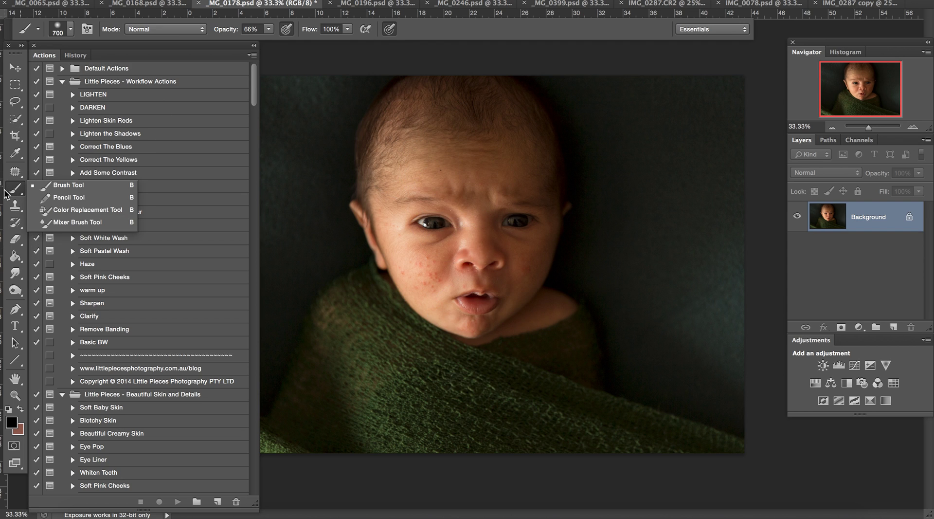
{"action": "left_click", "coordinate": [13, 176]}
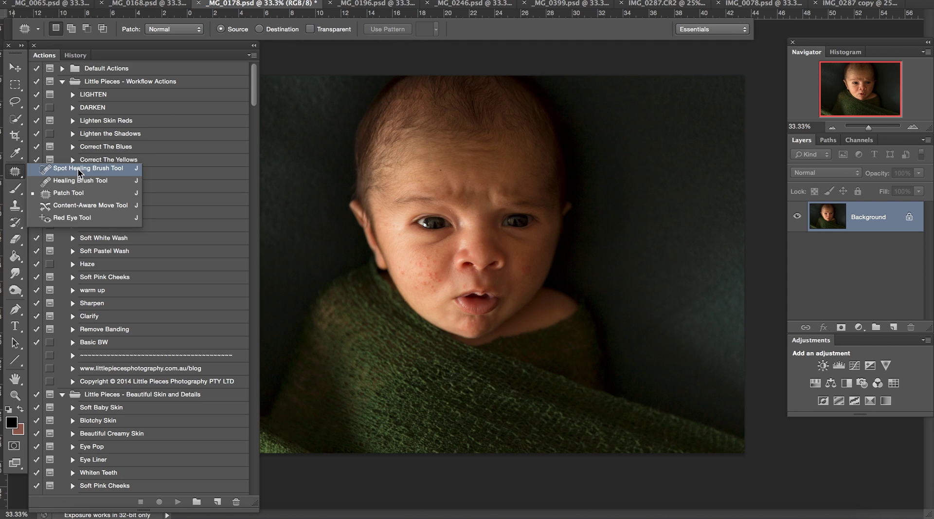
{"action": "left_click", "coordinate": [77, 170]}
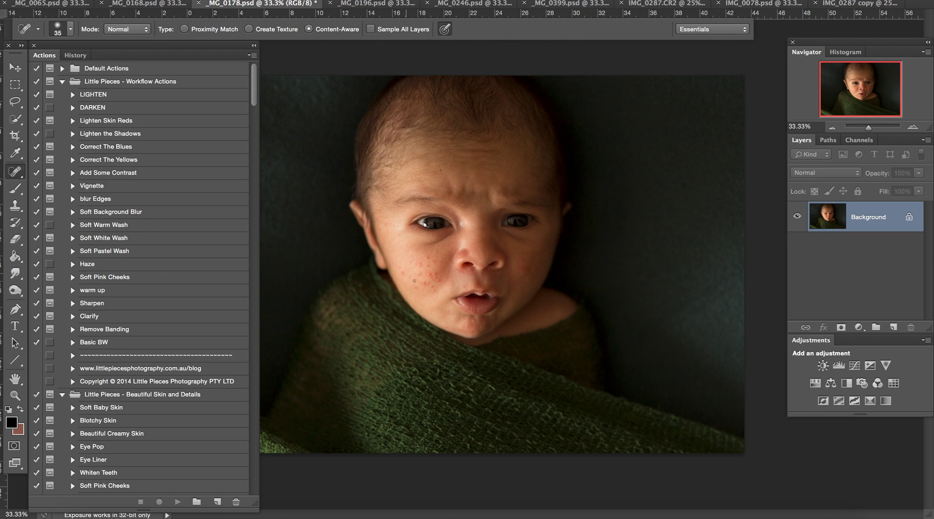
{"action": "left_click", "coordinate": [425, 256]}
{"action": "left_click_drag", "start_coordinate": [428, 264], "coordinate": [435, 272]}
Step: Heal the remaining red spots across the same cheek with the Spot Healing Brush at size 45
{"action": "key", "text": "bracketright"}
{"action": "key", "text": "bracketright"}
{"action": "key", "text": "bracketright"}
{"action": "key", "text": "bracketright"}
{"action": "key", "text": "bracketright"}
{"action": "key", "text": "bracketright"}
{"action": "key", "text": "bracketright"}
{"action": "key", "text": "bracketright"}
{"action": "key", "text": "bracketleft"}
{"action": "key", "text": "bracketleft"}
{"action": "key", "text": "bracketleft"}
{"action": "left_click_drag", "start_coordinate": [436, 283], "coordinate": [444, 279]}
{"action": "left_click", "coordinate": [433, 277]}
{"action": "left_click", "coordinate": [418, 282]}
{"action": "left_click", "coordinate": [411, 286]}
{"action": "left_click", "coordinate": [398, 273]}
{"action": "left_click", "coordinate": [401, 273]}
{"action": "left_click", "coordinate": [426, 277]}
{"action": "left_click", "coordinate": [411, 259]}
{"action": "left_click", "coordinate": [419, 273]}
{"action": "left_click", "coordinate": [414, 254]}
Step: Heal the small marks beside the eye, between the eyes, on the forehead, the opposite cheek and the chin
{"action": "left_click", "coordinate": [392, 228]}
{"action": "left_click", "coordinate": [396, 229]}
{"action": "left_click", "coordinate": [398, 234]}
{"action": "left_click", "coordinate": [437, 246]}
{"action": "left_click", "coordinate": [439, 168]}
{"action": "left_click", "coordinate": [440, 169]}
{"action": "left_click", "coordinate": [520, 271]}
{"action": "left_click", "coordinate": [471, 332]}
{"action": "left_click", "coordinate": [453, 211]}
Step: Compare the original photo with the healed version through the history states, ending on the latest healing state
{"action": "left_click", "coordinate": [76, 55]}
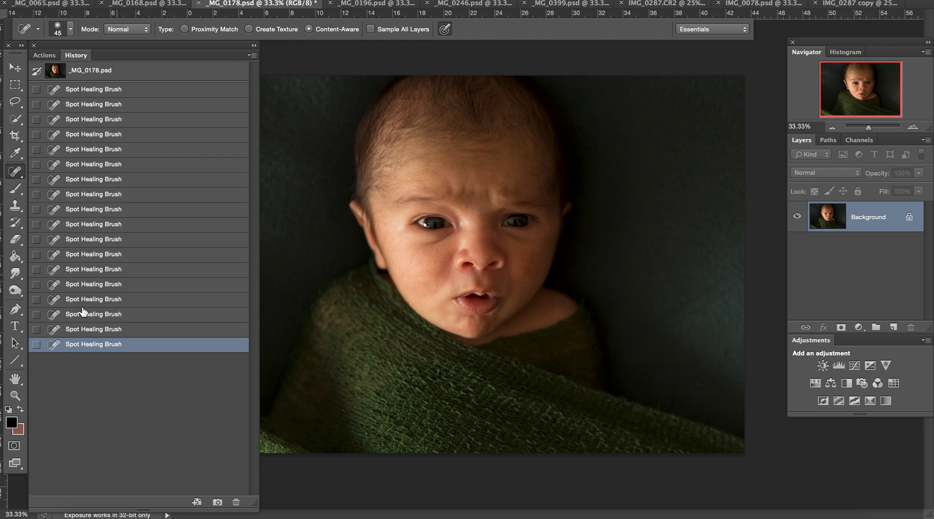
{"action": "left_click", "coordinate": [77, 328]}
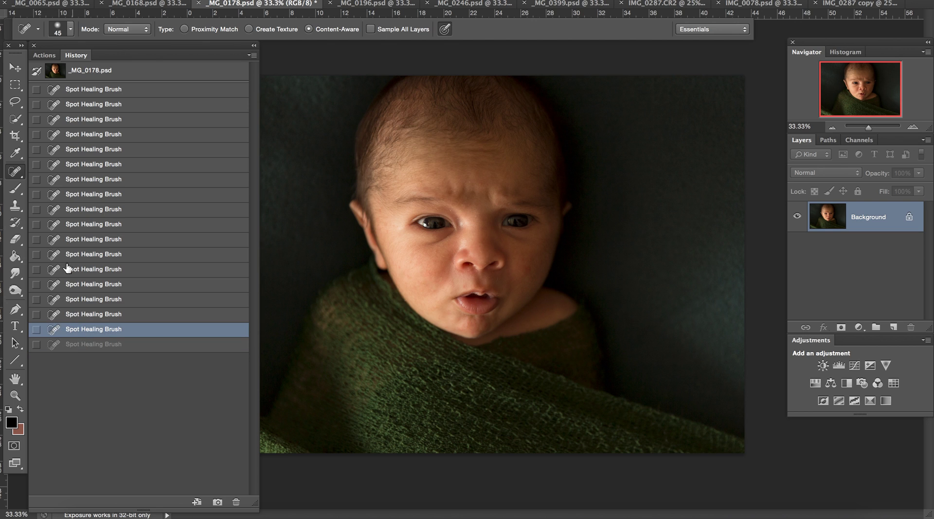
{"action": "left_click", "coordinate": [77, 71]}
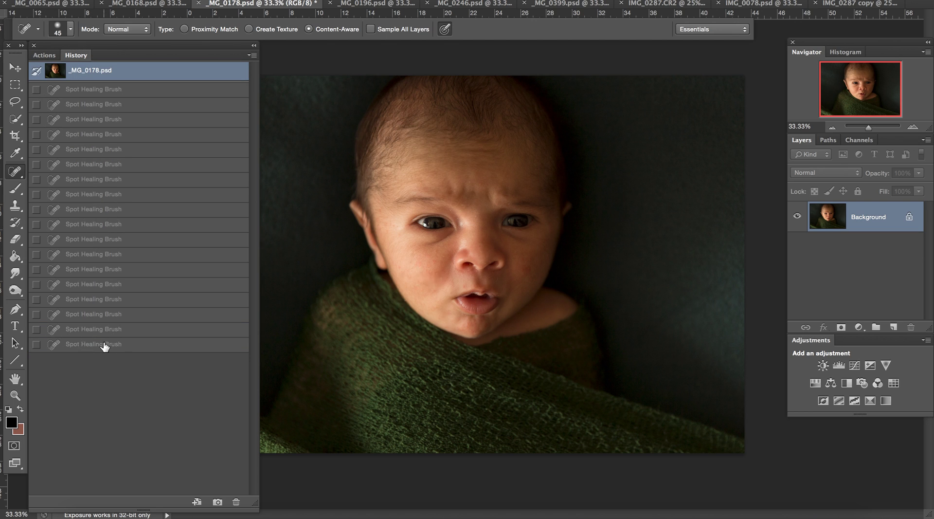
{"action": "left_click", "coordinate": [104, 344]}
{"action": "left_click", "coordinate": [80, 71]}
{"action": "left_click", "coordinate": [95, 344]}
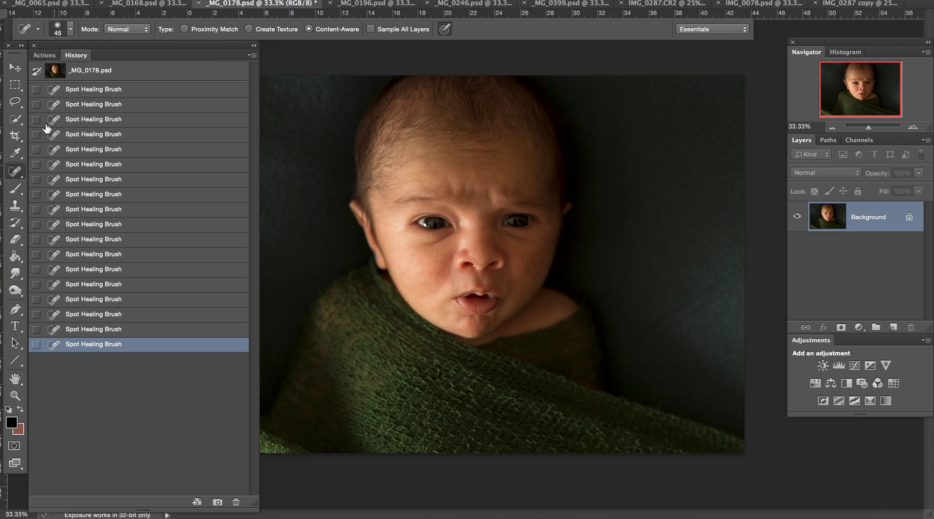
{"action": "left_click", "coordinate": [39, 55]}
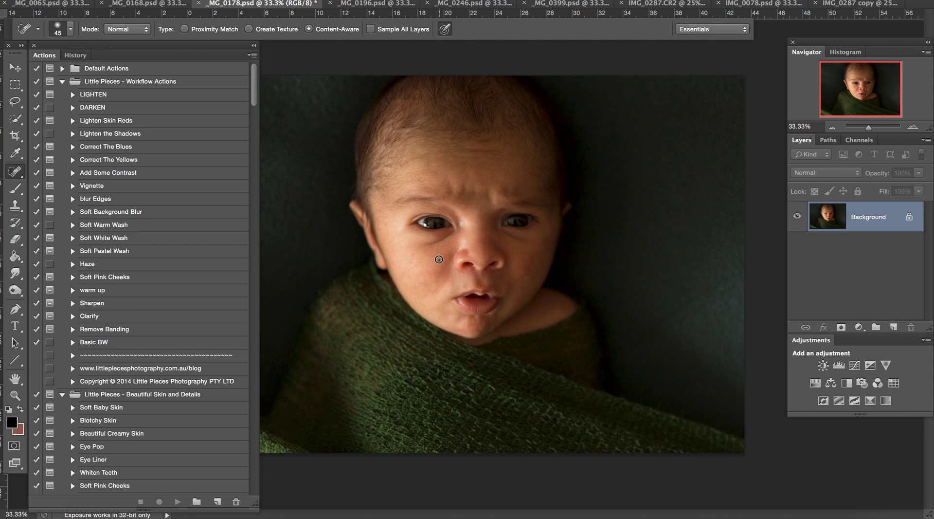
Step: Heal the leftover marks beside the mouth, at the outer eye corner, between the brows and on the opposite cheek
{"action": "left_click", "coordinate": [461, 281]}
{"action": "left_click", "coordinate": [462, 287]}
{"action": "left_click", "coordinate": [462, 288]}
{"action": "left_click", "coordinate": [394, 227]}
{"action": "left_click", "coordinate": [388, 224]}
{"action": "left_click", "coordinate": [466, 206]}
{"action": "left_click", "coordinate": [525, 270]}
{"action": "left_click", "coordinate": [528, 269]}
{"action": "left_click_drag", "start_coordinate": [459, 205], "coordinate": [457, 190]}
Step: Run the Lighten Skin Reds action from the Little Pieces - Workflow Actions set and dismiss its painting instruction
{"action": "scroll", "coordinate": [161, 416], "scroll_direction": "down", "scroll_amount": 3}
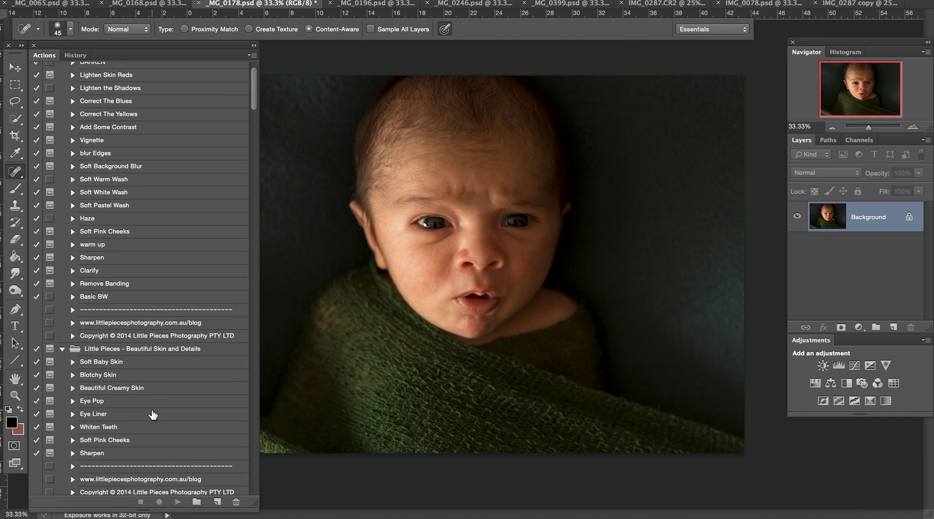
{"action": "scroll", "coordinate": [152, 415], "scroll_direction": "down", "scroll_amount": 1}
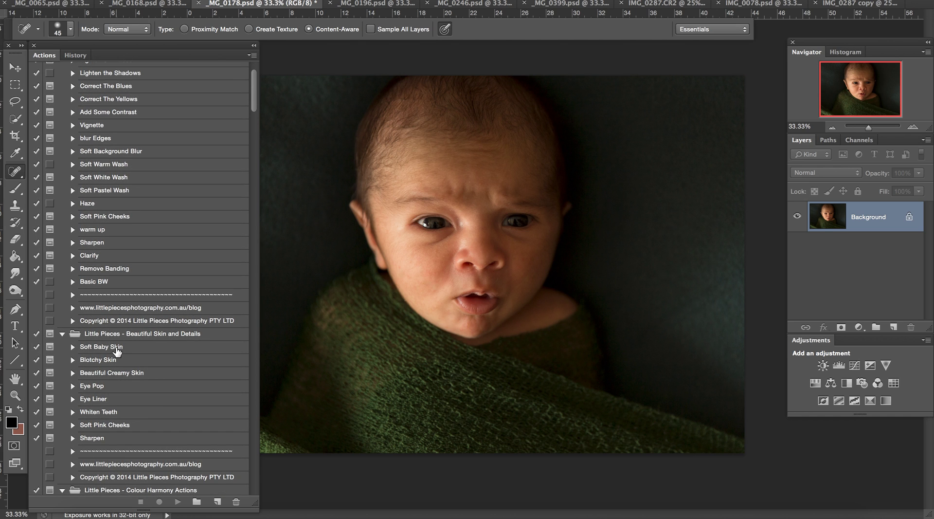
{"action": "scroll", "coordinate": [131, 275], "scroll_direction": "up", "scroll_amount": 5}
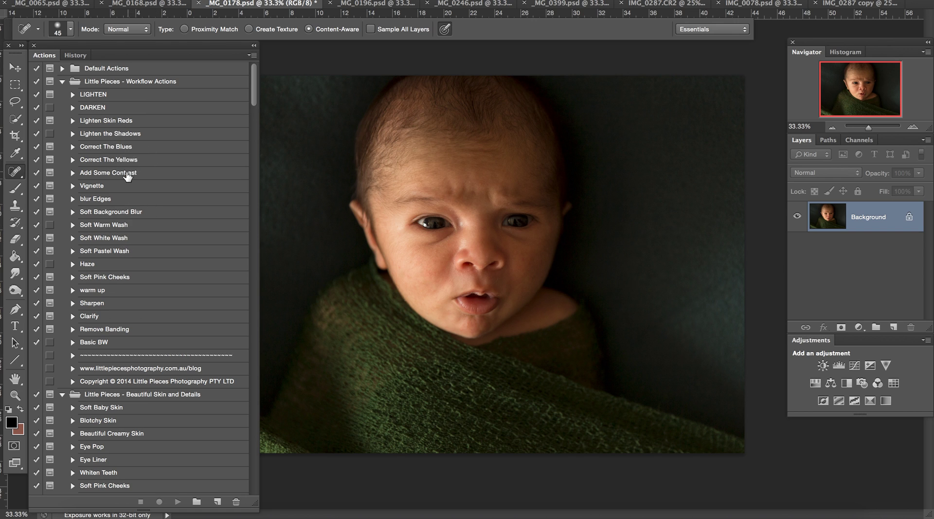
{"action": "left_click", "coordinate": [122, 120]}
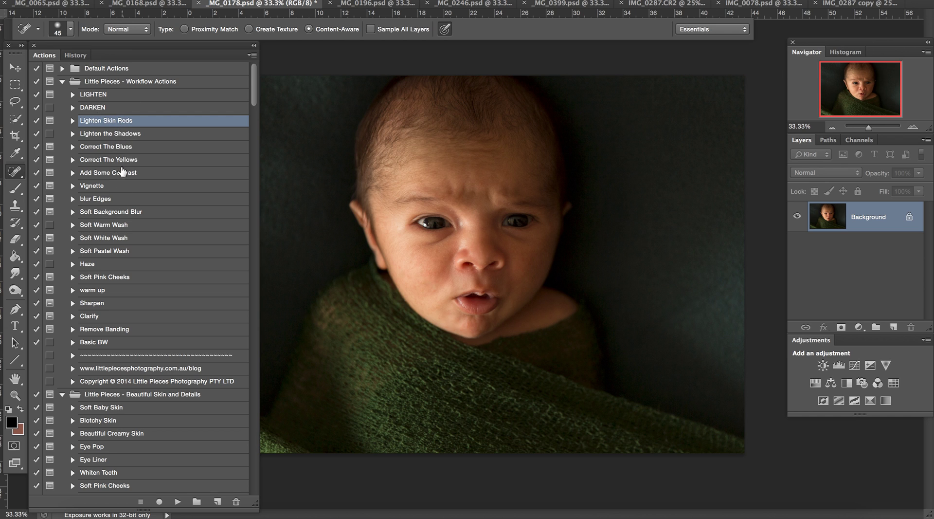
{"action": "left_click", "coordinate": [177, 502]}
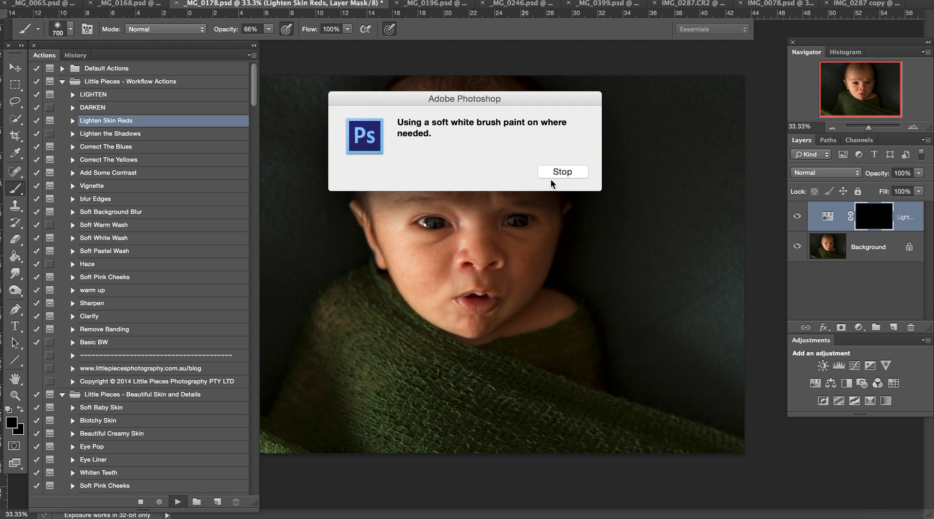
{"action": "left_click", "coordinate": [552, 173]}
Step: Set the brush to 34% opacity and size 200, and try a stroke on the layer mask over the cheek
{"action": "left_click", "coordinate": [269, 30]}
{"action": "left_click_drag", "start_coordinate": [271, 42], "coordinate": [250, 41]}
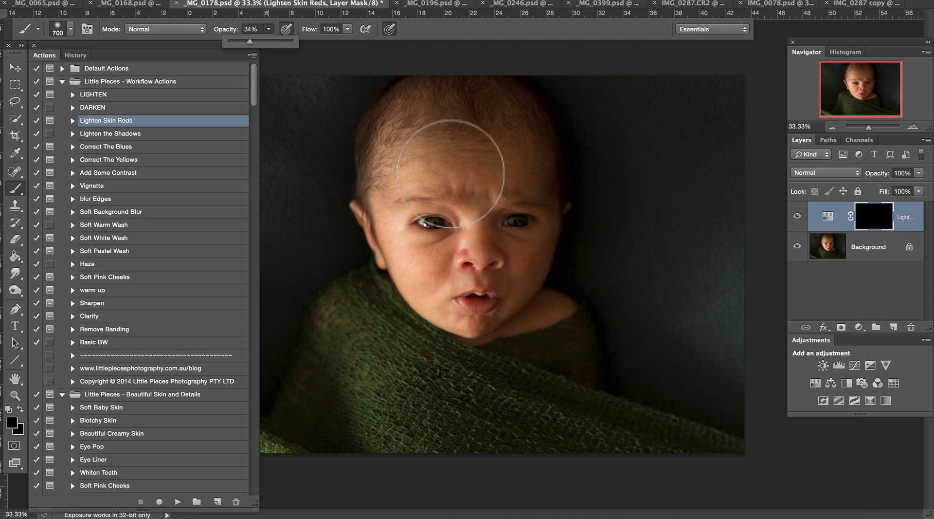
{"action": "key", "text": "bracketleft"}
{"action": "key", "text": "bracketleft"}
{"action": "key", "text": "bracketleft"}
{"action": "key", "text": "bracketleft"}
{"action": "key", "text": "bracketleft"}
{"action": "key", "text": "bracketleft"}
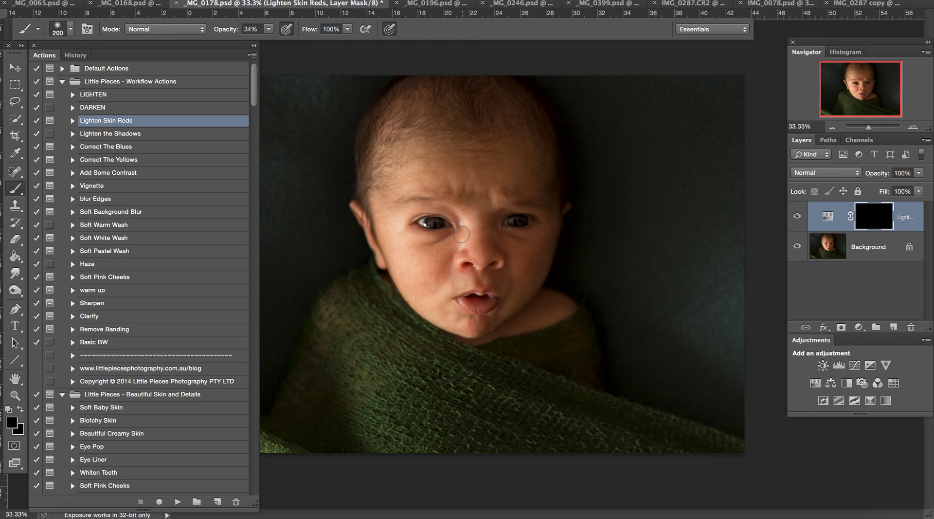
{"action": "left_click_drag", "start_coordinate": [424, 249], "coordinate": [453, 237]}
Step: Set the foreground colour to near-white fcfafa and paint the Lighten Skin Reds mask over the cheeks, mouth area and chin
{"action": "left_click", "coordinate": [11, 421]}
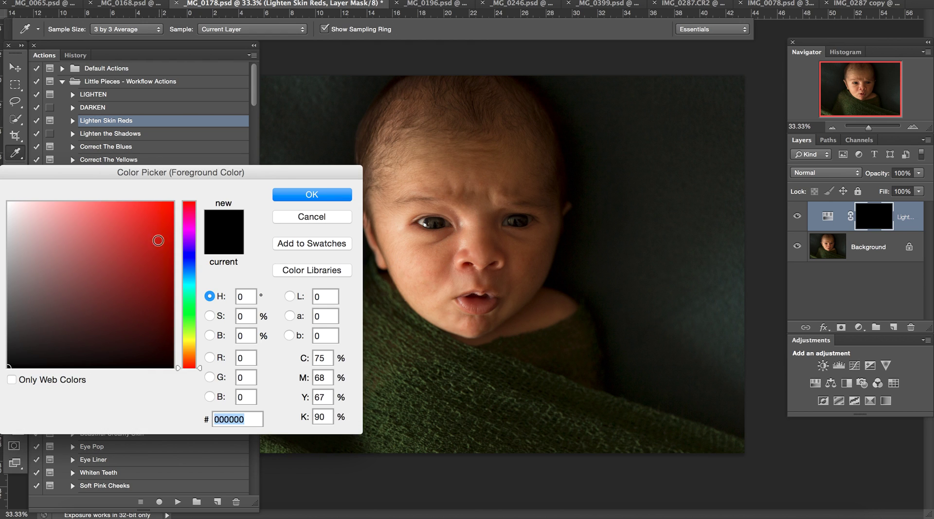
{"action": "left_click", "coordinate": [9, 204]}
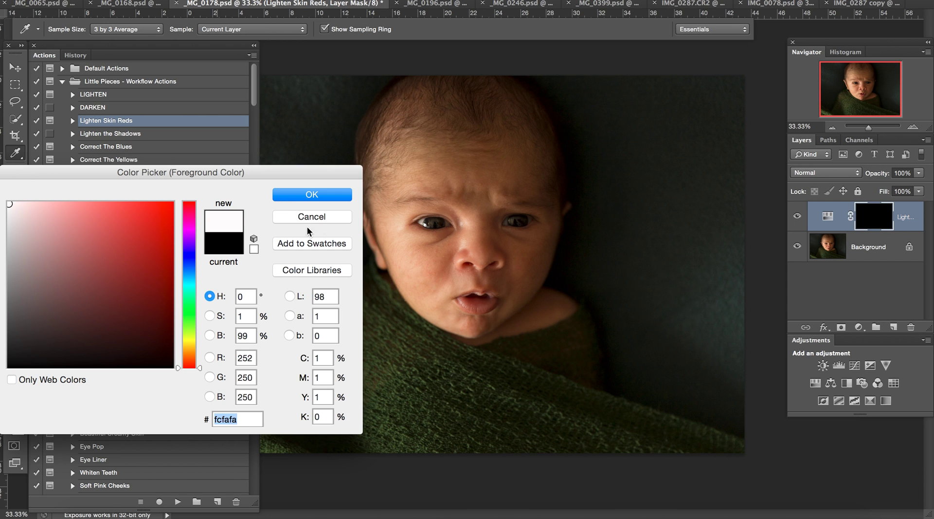
{"action": "left_click", "coordinate": [319, 195]}
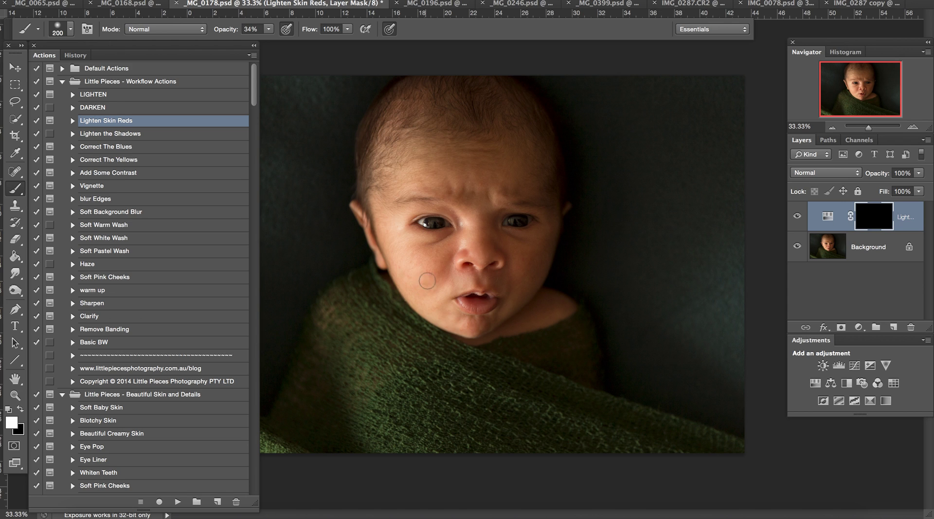
{"action": "left_click_drag", "start_coordinate": [436, 224], "coordinate": [418, 232]}
{"action": "mouse_move", "coordinate": [461, 276]}
{"action": "left_mouse_down"}
{"action": "mouse_move", "coordinate": [462, 258]}
{"action": "mouse_move", "coordinate": [466, 272]}
{"action": "left_mouse_up"}
{"action": "mouse_move", "coordinate": [456, 322]}
{"action": "left_mouse_down"}
{"action": "mouse_move", "coordinate": [426, 290]}
{"action": "mouse_move", "coordinate": [441, 266]}
{"action": "mouse_move", "coordinate": [420, 241]}
{"action": "mouse_move", "coordinate": [451, 243]}
{"action": "mouse_move", "coordinate": [465, 258]}
{"action": "mouse_move", "coordinate": [458, 254]}
{"action": "mouse_move", "coordinate": [511, 270]}
{"action": "mouse_move", "coordinate": [526, 256]}
{"action": "mouse_move", "coordinate": [531, 271]}
{"action": "mouse_move", "coordinate": [532, 243]}
{"action": "mouse_move", "coordinate": [546, 239]}
{"action": "mouse_move", "coordinate": [488, 237]}
{"action": "mouse_move", "coordinate": [545, 275]}
{"action": "left_mouse_up"}
Step: Compare the photo with and without the Lighten Skin Reds layer and delete that layer
{"action": "left_click", "coordinate": [798, 217]}
{"action": "left_click", "coordinate": [797, 217]}
{"action": "left_click", "coordinate": [798, 217]}
{"action": "left_click", "coordinate": [798, 217]}
{"action": "left_click", "coordinate": [798, 217]}
{"action": "left_click", "coordinate": [798, 218]}
{"action": "left_click_drag", "start_coordinate": [485, 194], "coordinate": [548, 198]}
{"action": "key", "text": "Delete"}
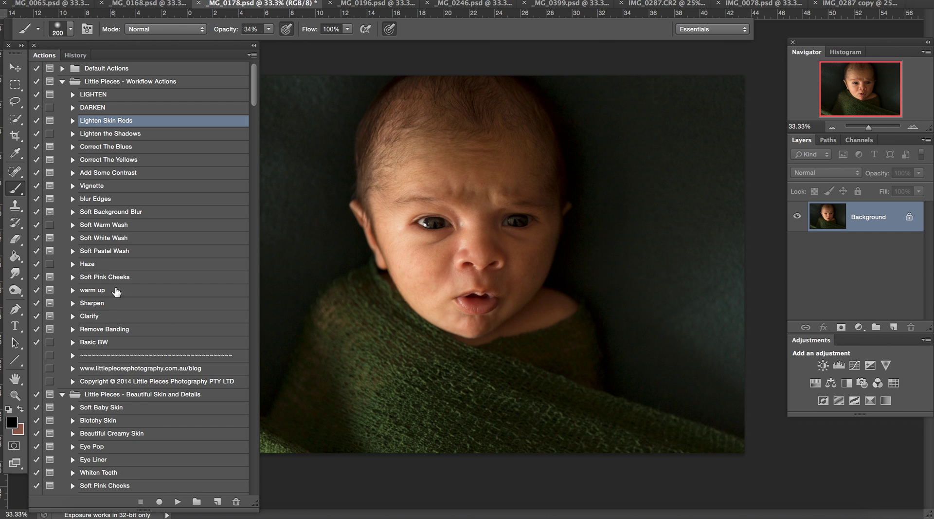
Step: Run the Frequency Separation action with a Gaussian Blur radius of 8.5 pixels and continue through its messages
{"action": "scroll", "coordinate": [115, 280], "scroll_direction": "down", "scroll_amount": 7}
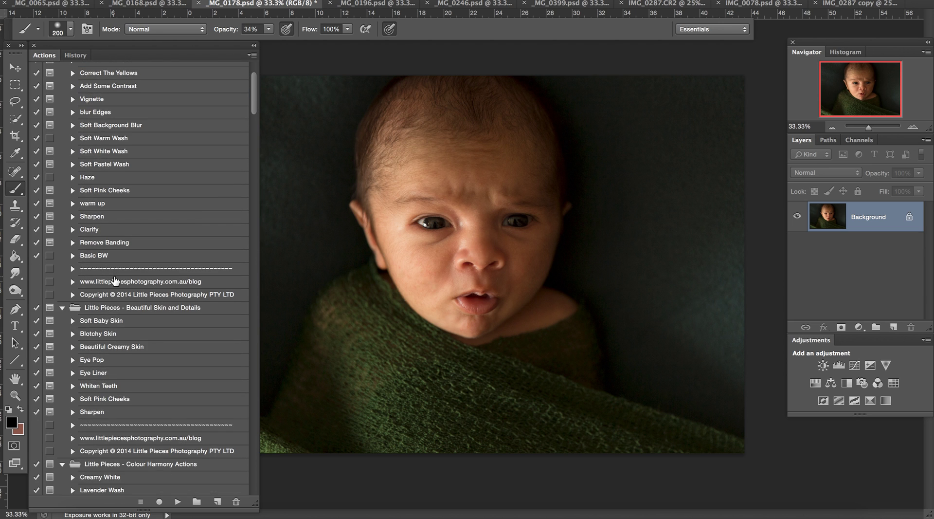
{"action": "scroll", "coordinate": [114, 279], "scroll_direction": "down", "scroll_amount": 5}
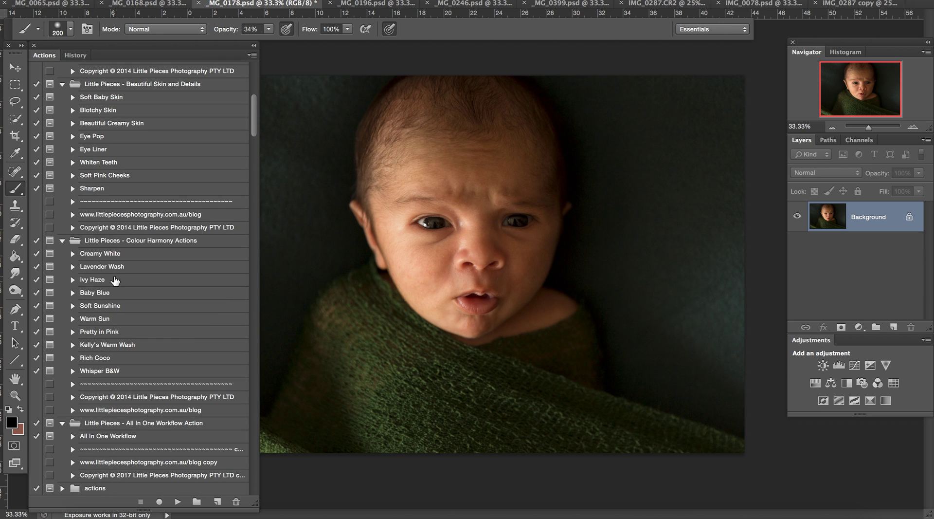
{"action": "scroll", "coordinate": [190, 436], "scroll_direction": "down", "scroll_amount": 2}
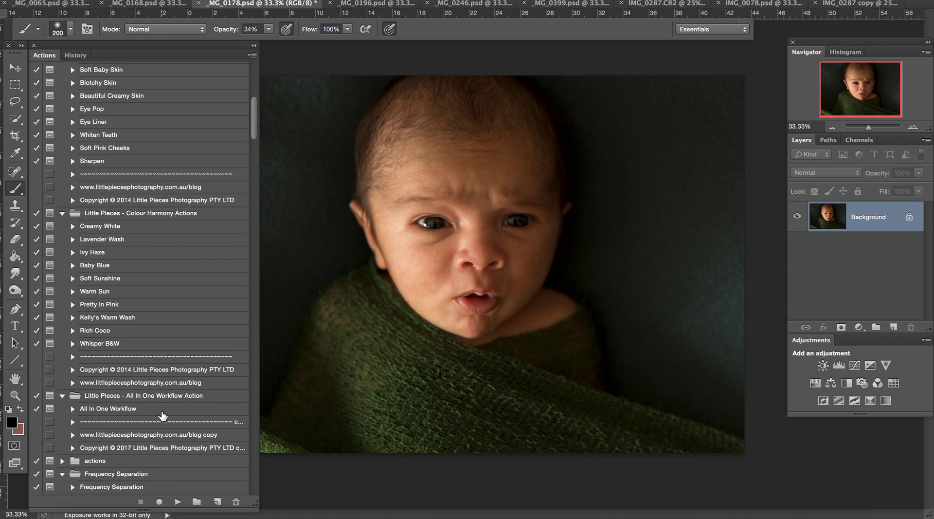
{"action": "scroll", "coordinate": [150, 482], "scroll_direction": "down", "scroll_amount": 1}
{"action": "left_click", "coordinate": [115, 484]}
{"action": "scroll", "coordinate": [176, 474], "scroll_direction": "down", "scroll_amount": 2}
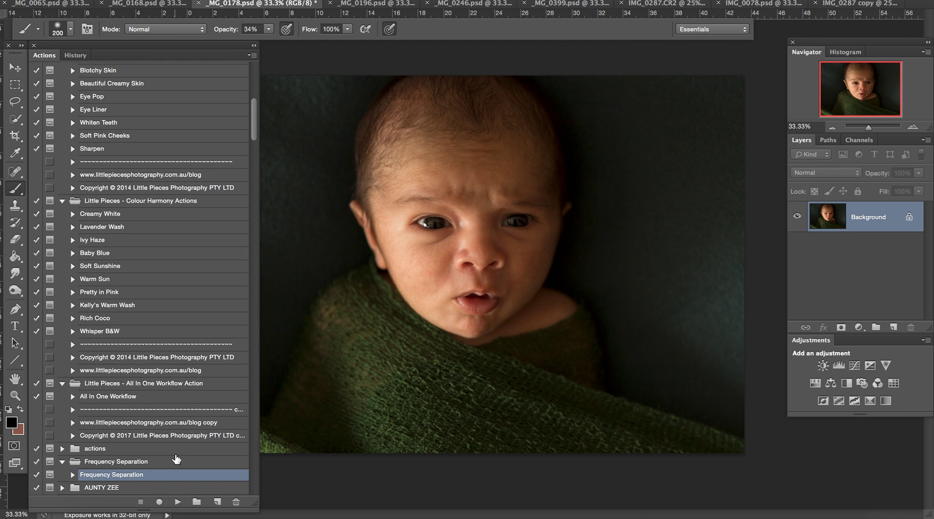
{"action": "left_click", "coordinate": [178, 501]}
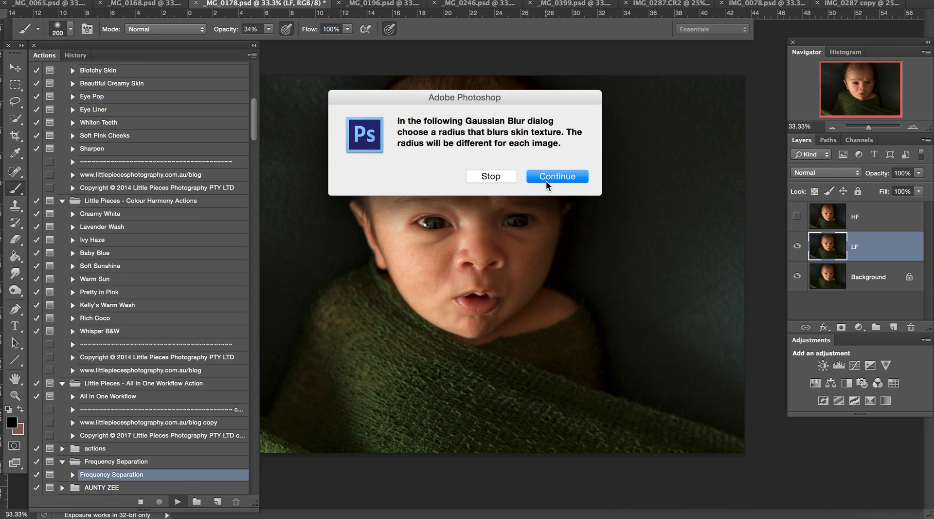
{"action": "left_click", "coordinate": [557, 176]}
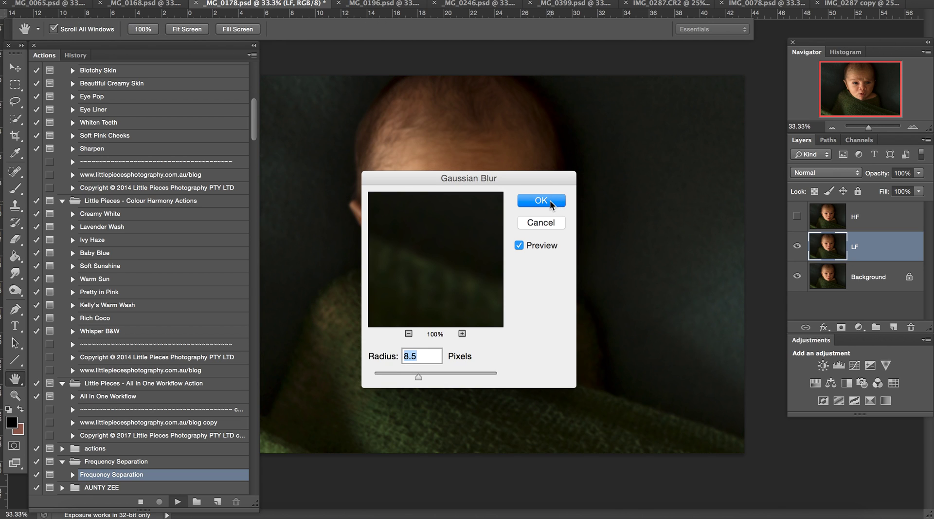
{"action": "left_click", "coordinate": [550, 200]}
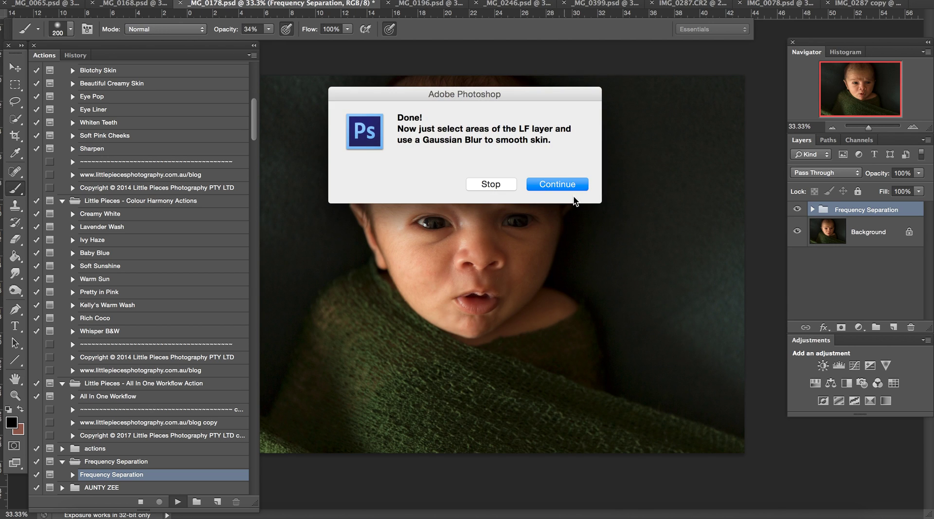
{"action": "left_click", "coordinate": [560, 184]}
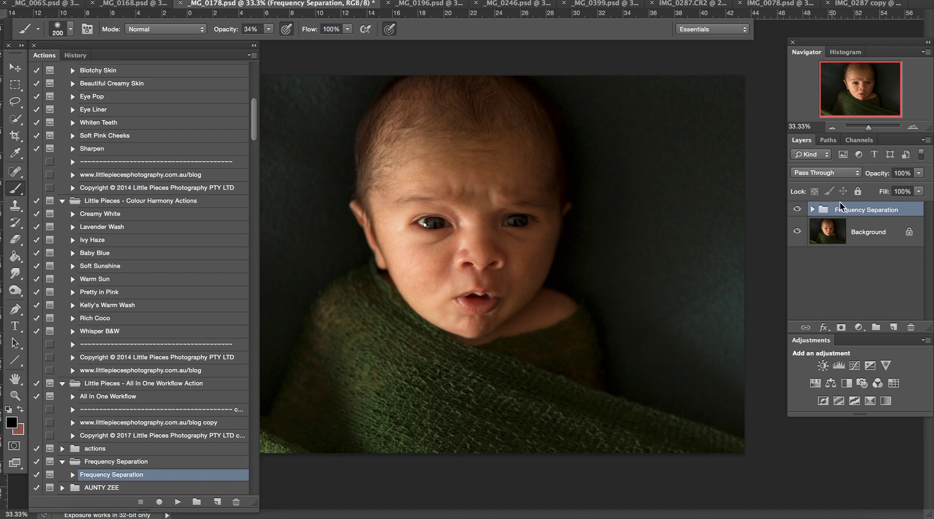
Step: On the LF layer of the Frequency Separation group, lasso the forehead down to between the brows with a 32 px feather
{"action": "left_click", "coordinate": [811, 210]}
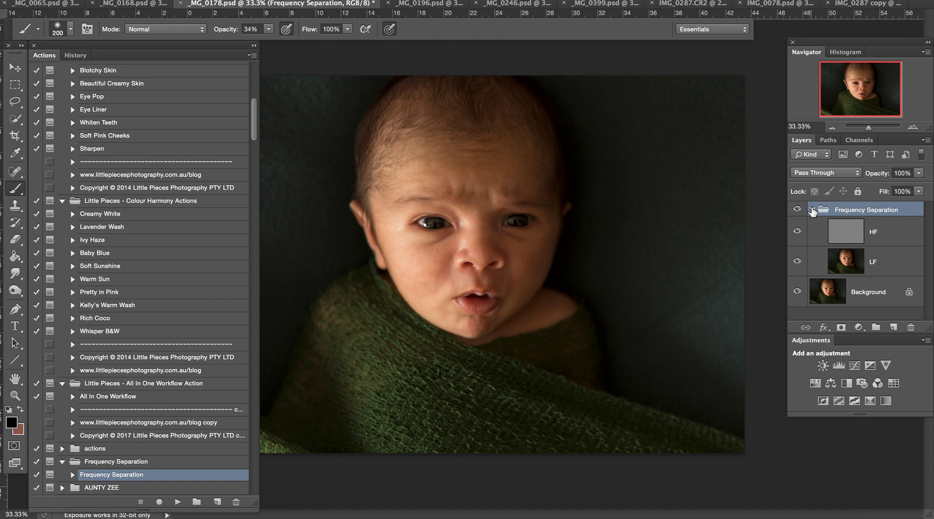
{"action": "left_click", "coordinate": [845, 267]}
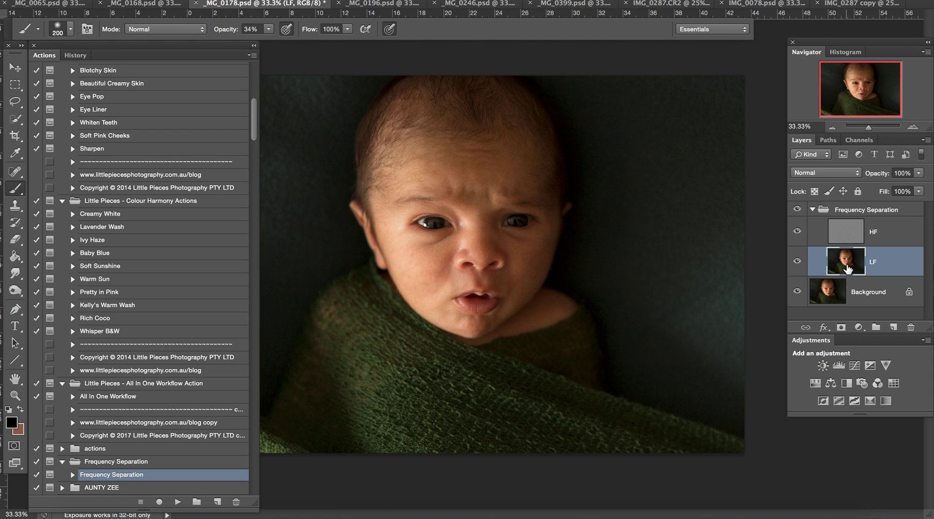
{"action": "left_click", "coordinate": [11, 104]}
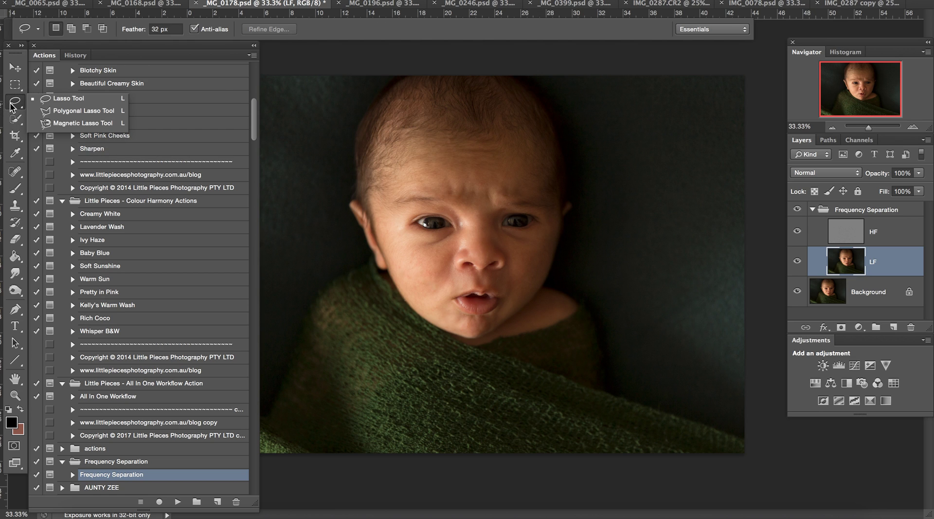
{"action": "left_click", "coordinate": [63, 101]}
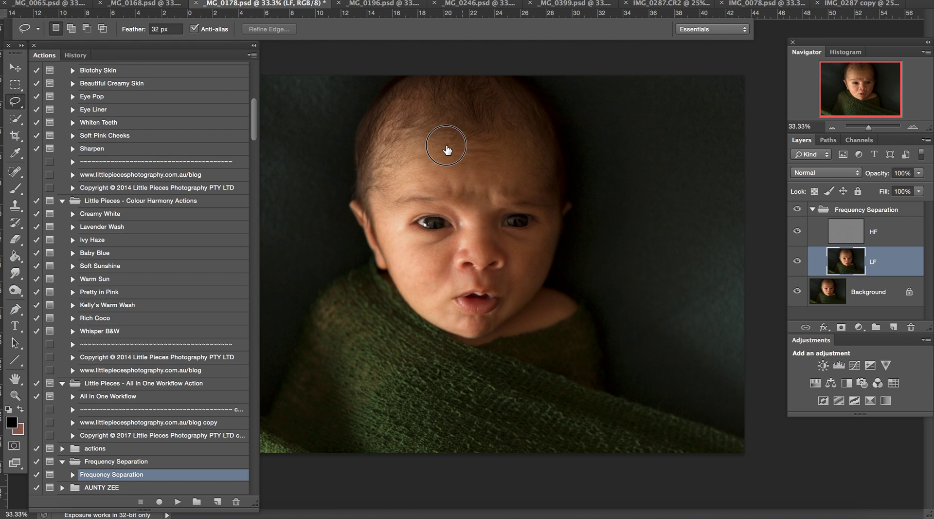
{"action": "mouse_move", "coordinate": [408, 160]}
{"action": "left_mouse_down"}
{"action": "mouse_move", "coordinate": [471, 212]}
{"action": "mouse_move", "coordinate": [498, 192]}
{"action": "mouse_move", "coordinate": [528, 188]}
{"action": "mouse_move", "coordinate": [519, 152]}
{"action": "mouse_move", "coordinate": [477, 142]}
{"action": "mouse_move", "coordinate": [405, 164]}
{"action": "left_mouse_up"}
Step: Apply Gaussian Blur with a radius of 10.1 pixels to the forehead selection on the LF layer
{"action": "key", "text": "super+alt+f"}
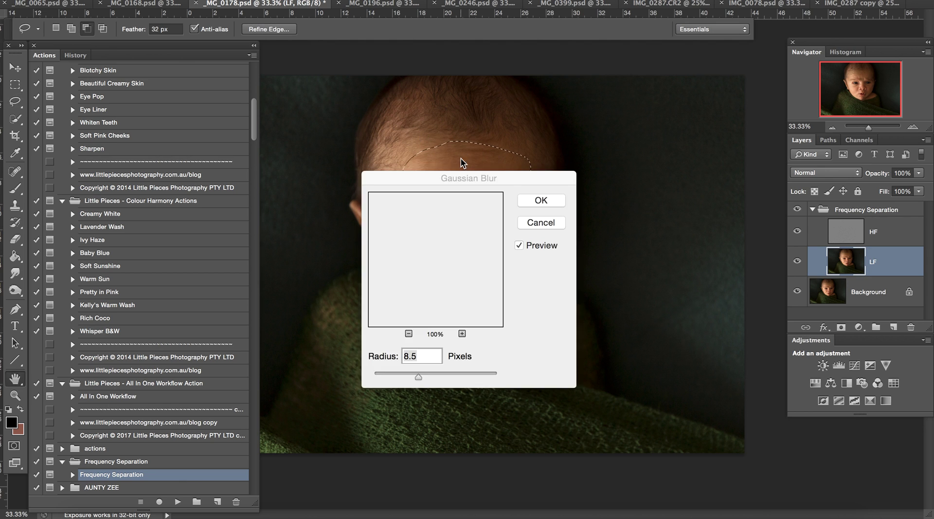
{"action": "left_click_drag", "start_coordinate": [420, 380], "coordinate": [425, 379]}
{"action": "left_click_drag", "start_coordinate": [453, 257], "coordinate": [431, 272]}
{"action": "left_click_drag", "start_coordinate": [458, 239], "coordinate": [460, 340]}
{"action": "left_click_drag", "start_coordinate": [462, 239], "coordinate": [455, 309]}
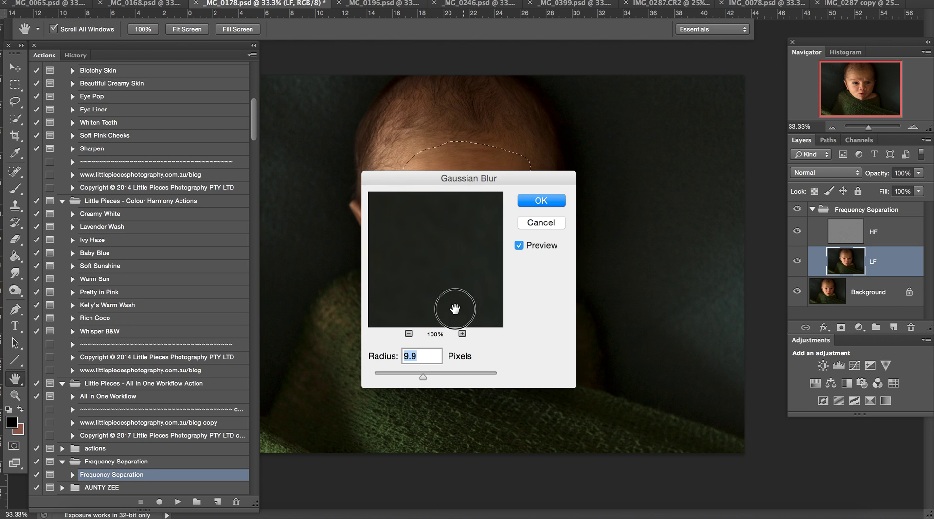
{"action": "left_click_drag", "start_coordinate": [450, 178], "coordinate": [639, 188]}
{"action": "left_click_drag", "start_coordinate": [641, 246], "coordinate": [628, 327]}
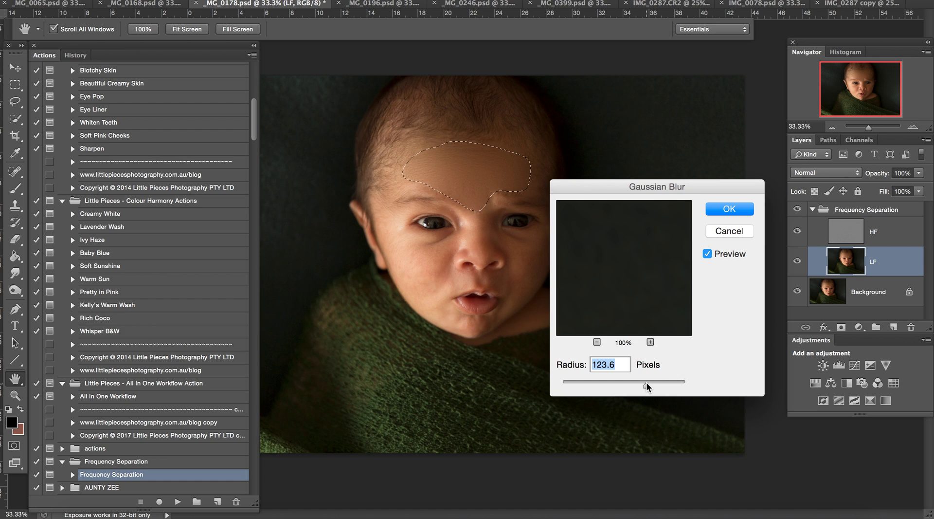
{"action": "left_click_drag", "start_coordinate": [645, 382], "coordinate": [605, 387]}
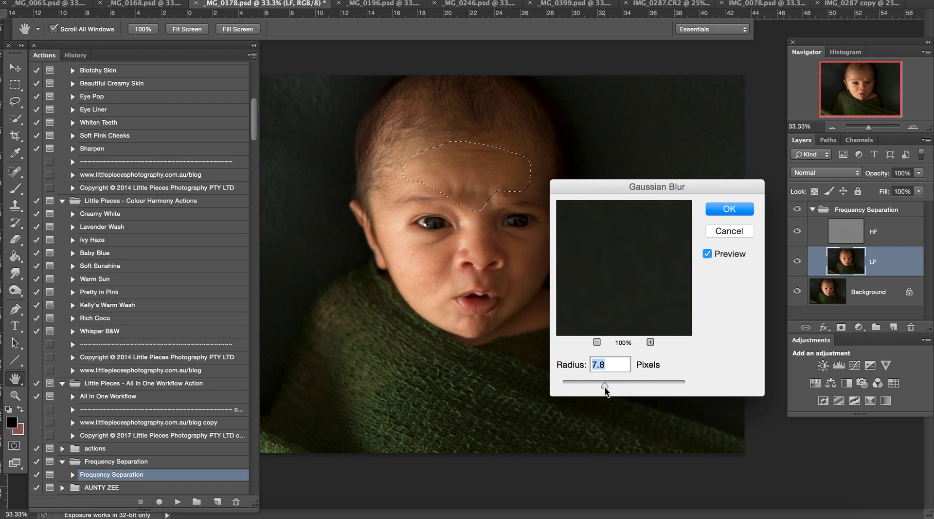
{"action": "left_click_drag", "start_coordinate": [617, 383], "coordinate": [617, 383]}
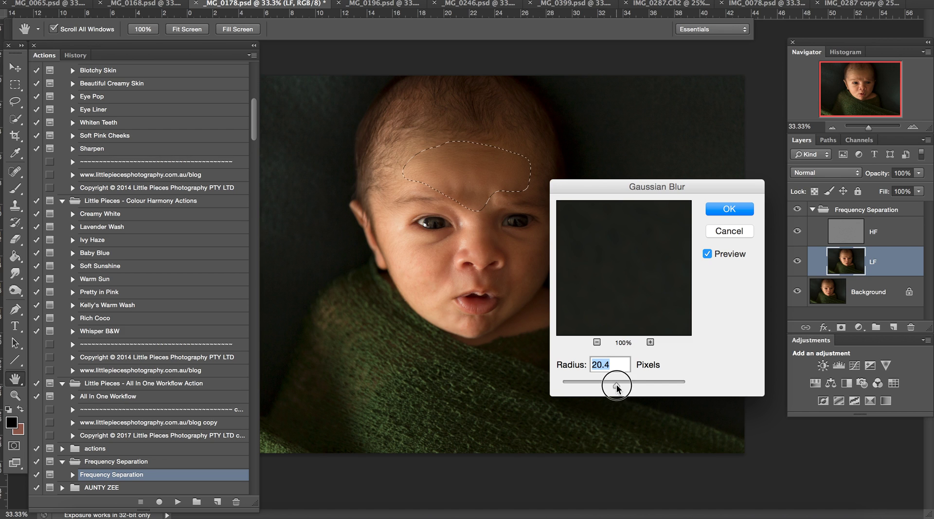
{"action": "left_click", "coordinate": [713, 209]}
Step: Lasso the brighter cheek with the side of the nose and mouth, and apply a Gaussian Blur of 28.9 pixels
{"action": "key", "text": "l"}
{"action": "left_click", "coordinate": [433, 239]}
{"action": "mouse_move", "coordinate": [453, 230]}
{"action": "left_mouse_down"}
{"action": "mouse_move", "coordinate": [404, 225]}
{"action": "mouse_move", "coordinate": [402, 255]}
{"action": "mouse_move", "coordinate": [417, 304]}
{"action": "mouse_move", "coordinate": [448, 327]}
{"action": "mouse_move", "coordinate": [471, 326]}
{"action": "mouse_move", "coordinate": [454, 294]}
{"action": "mouse_move", "coordinate": [481, 278]}
{"action": "mouse_move", "coordinate": [457, 268]}
{"action": "mouse_move", "coordinate": [468, 258]}
{"action": "mouse_move", "coordinate": [465, 218]}
{"action": "mouse_move", "coordinate": [457, 230]}
{"action": "left_mouse_up"}
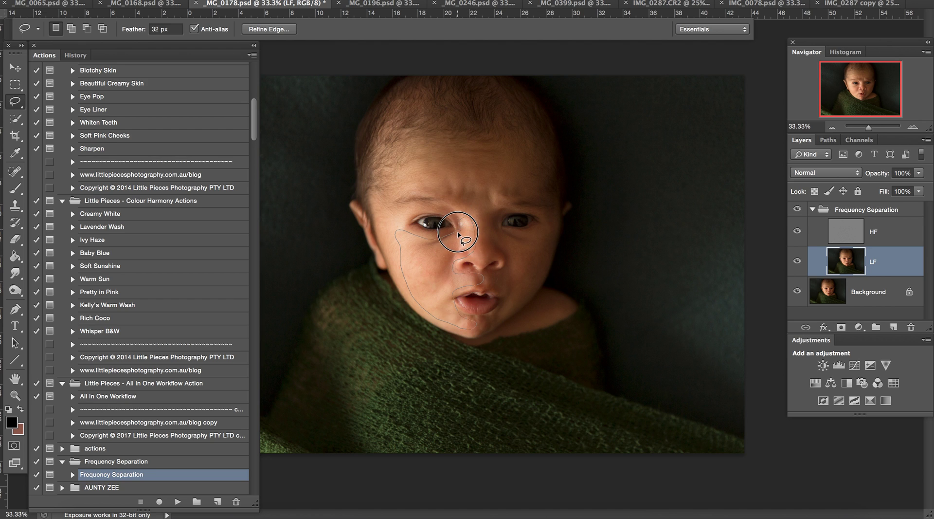
{"action": "key", "text": "super+alt+f"}
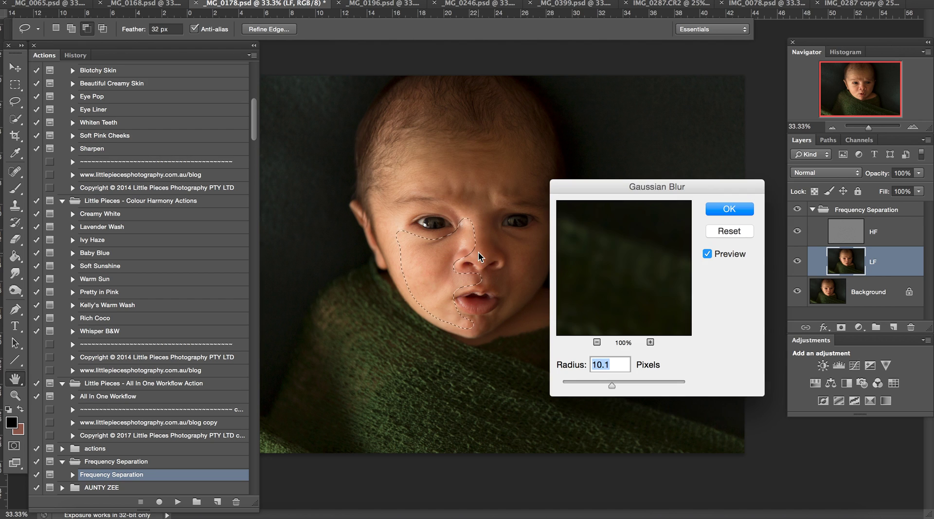
{"action": "left_click_drag", "start_coordinate": [614, 385], "coordinate": [616, 388]}
{"action": "left_click", "coordinate": [716, 208]}
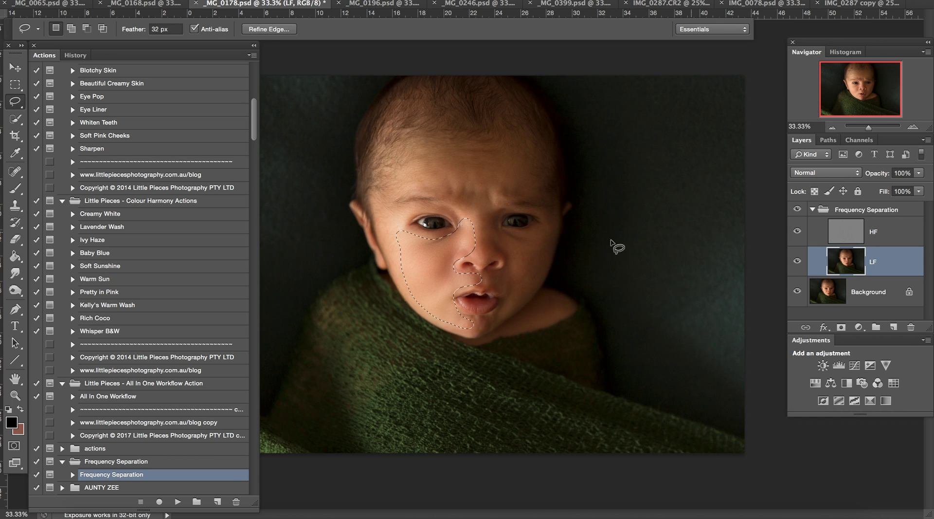
Step: Lasso the shadowed cheek from under the eye to beside the mouth, apply Gaussian Blur and deselect
{"action": "mouse_move", "coordinate": [547, 232]}
{"action": "left_mouse_down"}
{"action": "mouse_move", "coordinate": [500, 232]}
{"action": "mouse_move", "coordinate": [485, 214]}
{"action": "mouse_move", "coordinate": [479, 224]}
{"action": "mouse_move", "coordinate": [503, 263]}
{"action": "mouse_move", "coordinate": [484, 278]}
{"action": "mouse_move", "coordinate": [503, 286]}
{"action": "mouse_move", "coordinate": [488, 322]}
{"action": "mouse_move", "coordinate": [527, 290]}
{"action": "mouse_move", "coordinate": [552, 237]}
{"action": "mouse_move", "coordinate": [547, 217]}
{"action": "mouse_move", "coordinate": [533, 239]}
{"action": "left_mouse_up"}
{"action": "key", "text": "super+alt+f"}
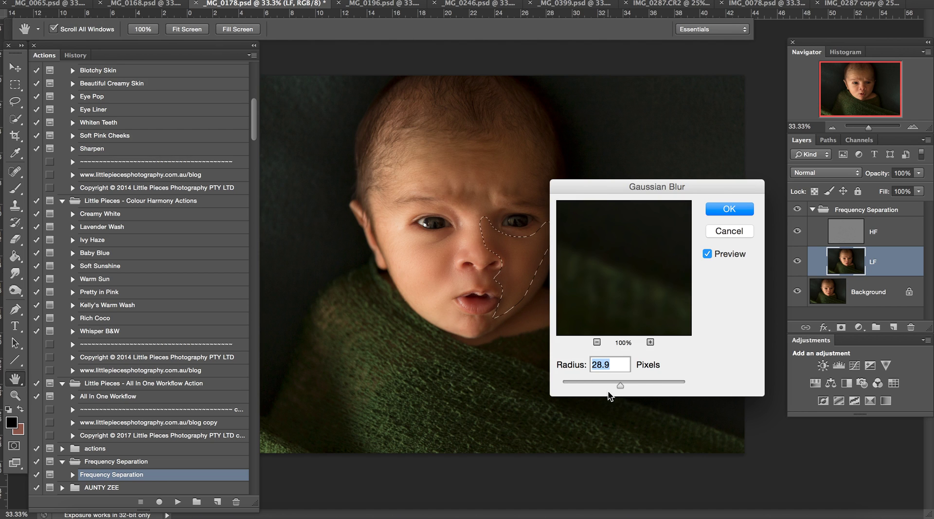
{"action": "left_click_drag", "start_coordinate": [615, 386], "coordinate": [611, 383]}
{"action": "left_click", "coordinate": [727, 222]}
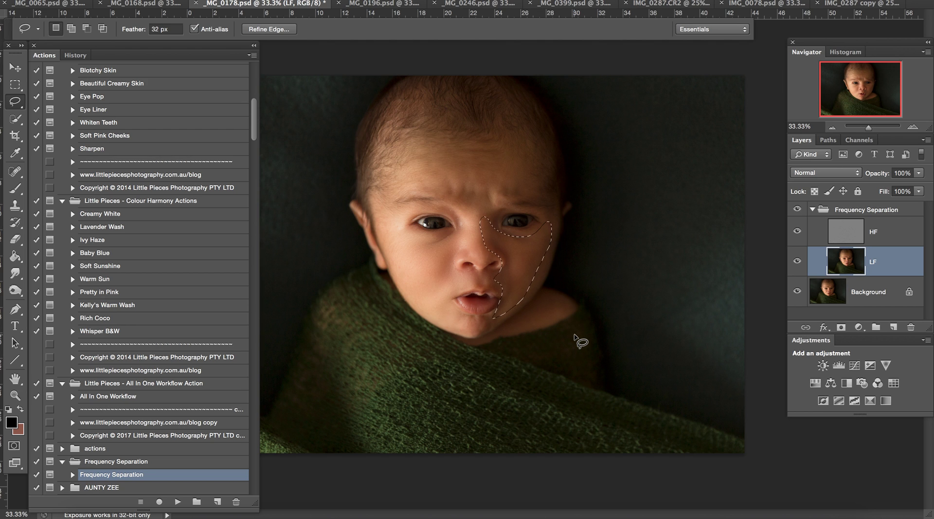
{"action": "left_click", "coordinate": [575, 264]}
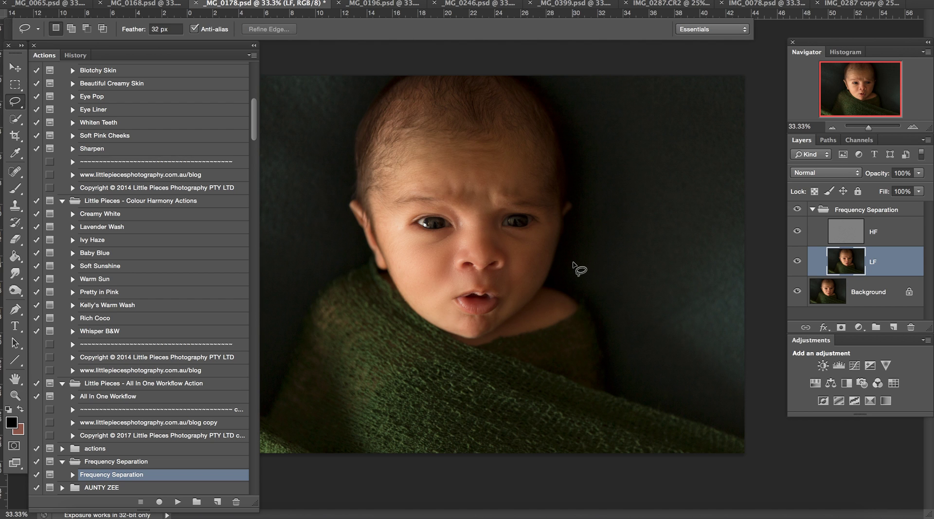
Step: Collapse the Frequency Separation group and compare the portrait with and without it
{"action": "left_click", "coordinate": [812, 210]}
{"action": "left_click", "coordinate": [797, 210]}
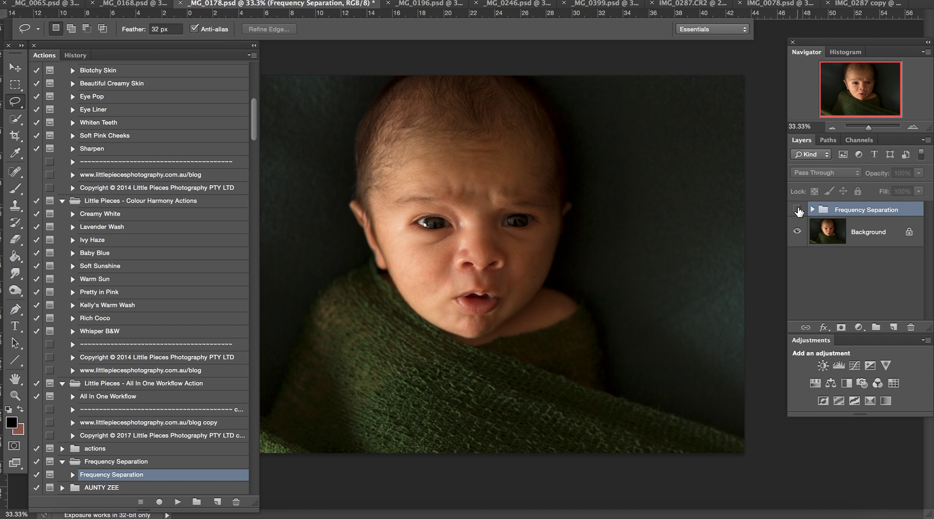
{"action": "left_click", "coordinate": [797, 209]}
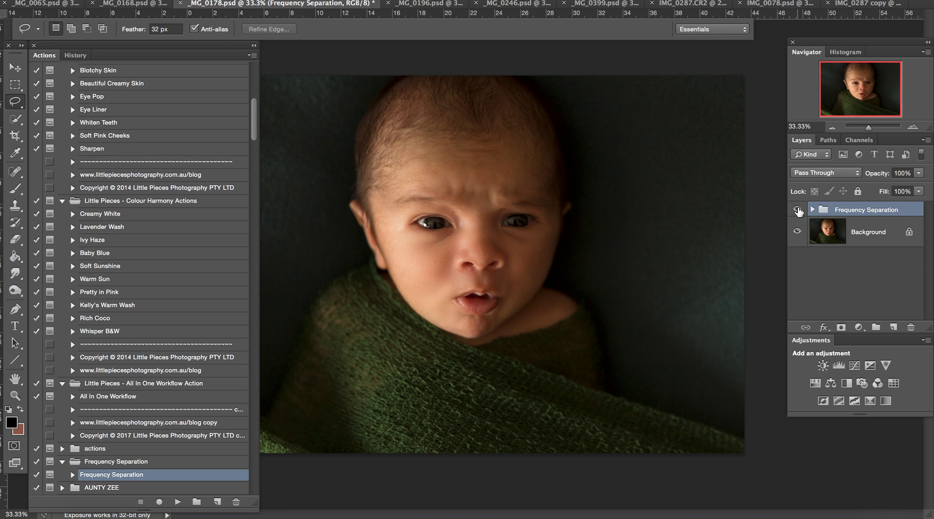
{"action": "left_click", "coordinate": [797, 209]}
{"action": "left_click", "coordinate": [797, 209]}
{"action": "left_click", "coordinate": [798, 209]}
{"action": "left_click", "coordinate": [797, 209]}
{"action": "key", "text": "z"}
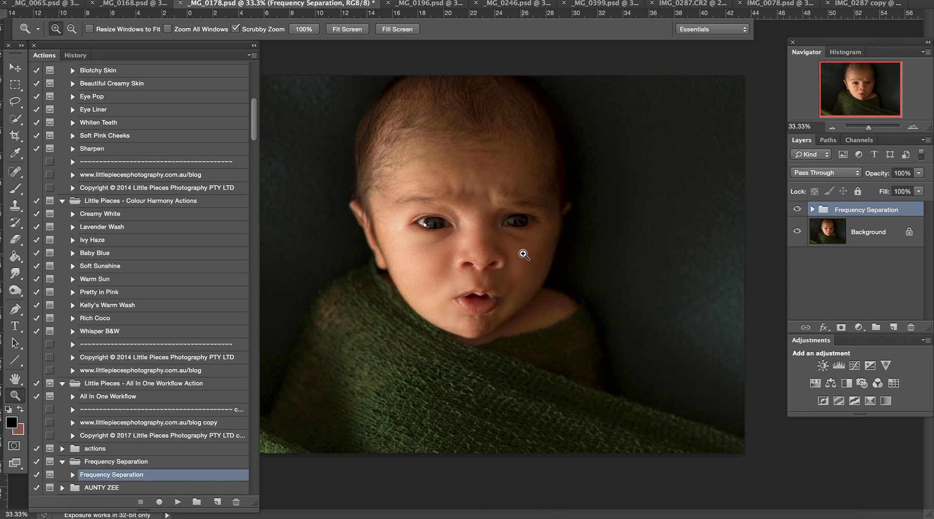
{"action": "left_click", "coordinate": [525, 253], "text": "alt"}
{"action": "left_click", "coordinate": [481, 264]}
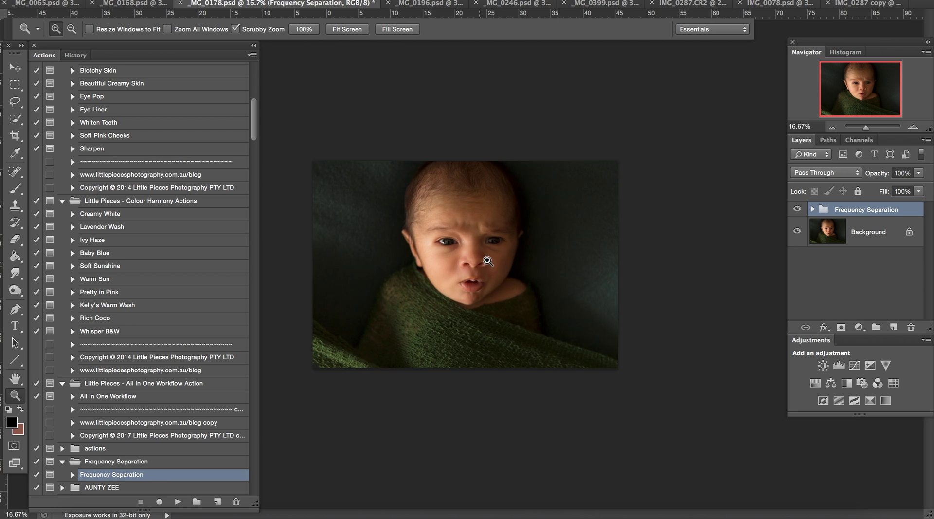
{"action": "left_click", "coordinate": [549, 234]}
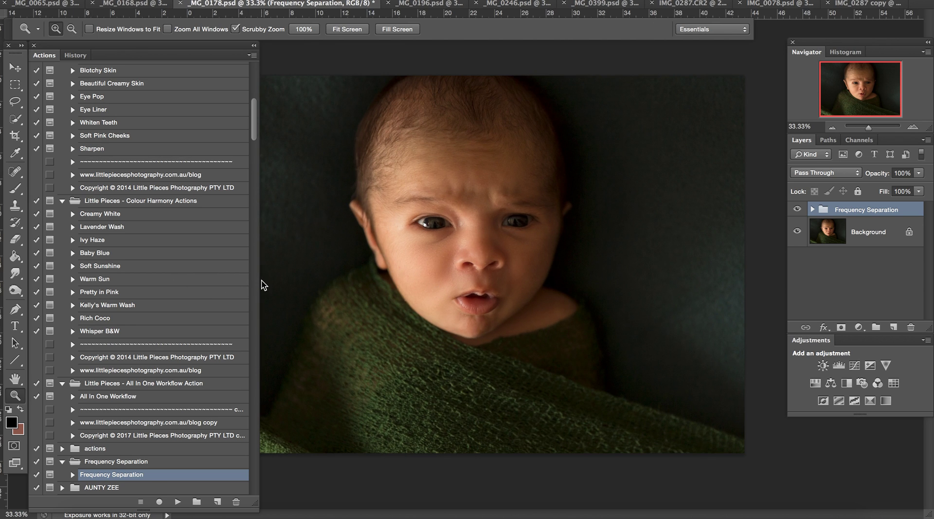
Step: Narrow the Actions panel to uncover the photo, recheck the Frequency Separation effect and merge the visible layers
{"action": "left_click_drag", "start_coordinate": [261, 284], "coordinate": [173, 275]}
{"action": "left_click", "coordinate": [796, 210]}
{"action": "left_click", "coordinate": [797, 210]}
{"action": "left_click", "coordinate": [796, 210]}
{"action": "left_click", "coordinate": [797, 210]}
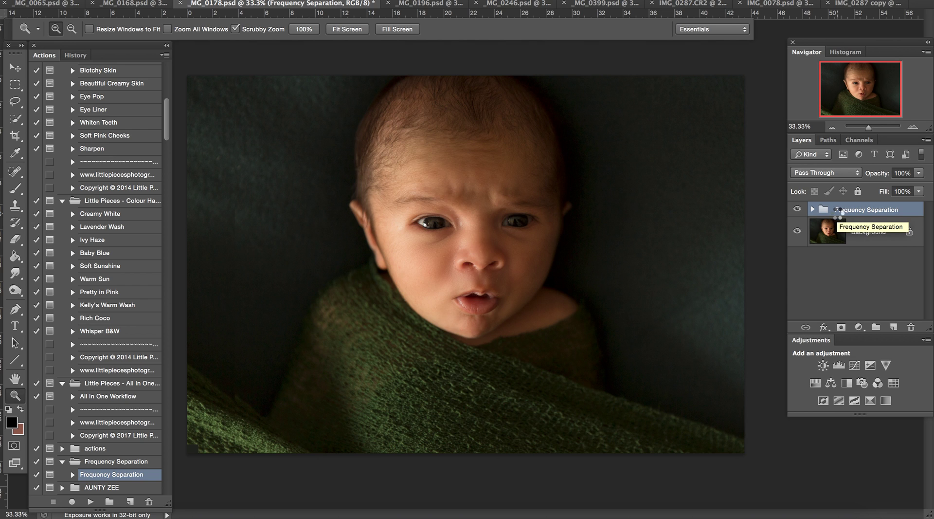
{"action": "key", "text": "Delete"}
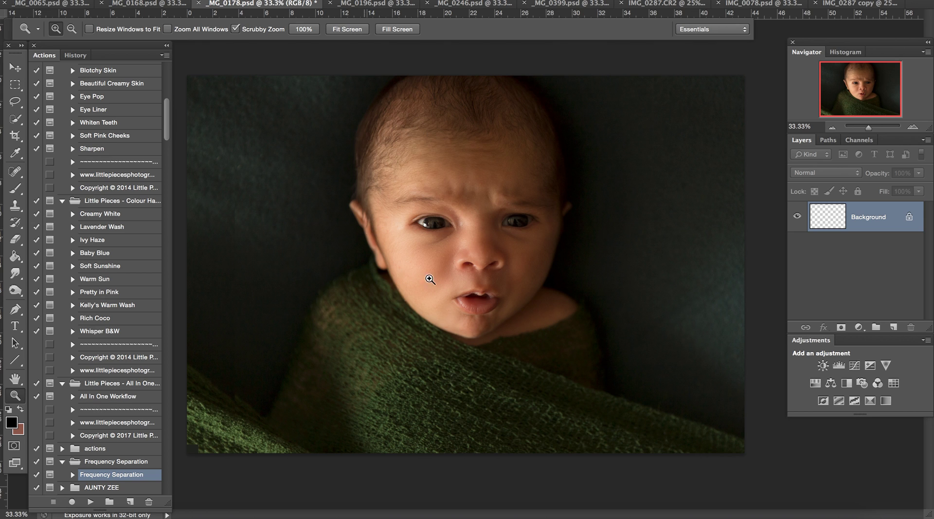
Step: Set up the Clone Stamp tool with an 80 px brush at 15% opacity
{"action": "left_click", "coordinate": [12, 210]}
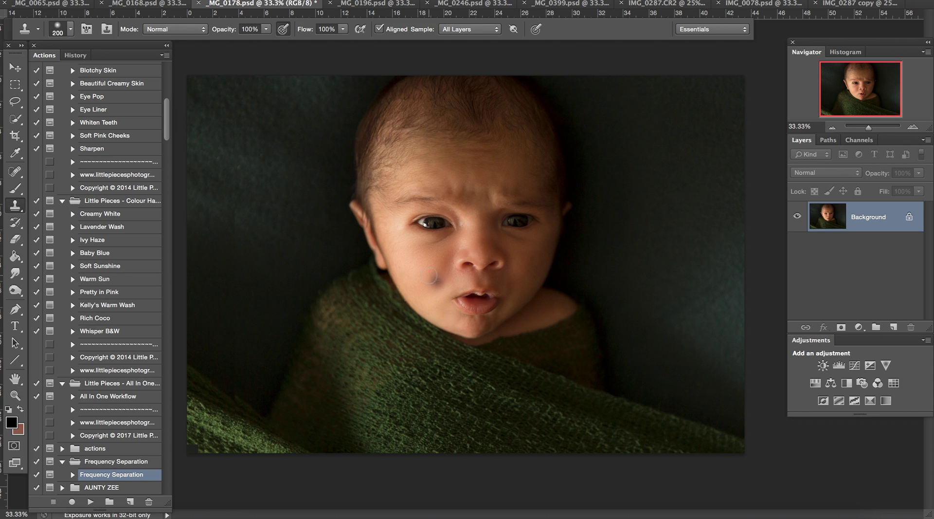
{"action": "key", "text": "bracketleft"}
{"action": "key", "text": "bracketleft"}
{"action": "key", "text": "bracketleft"}
{"action": "key", "text": "bracketleft"}
{"action": "key", "text": "bracketleft"}
{"action": "key", "text": "bracketleft"}
{"action": "left_click", "coordinate": [266, 28]}
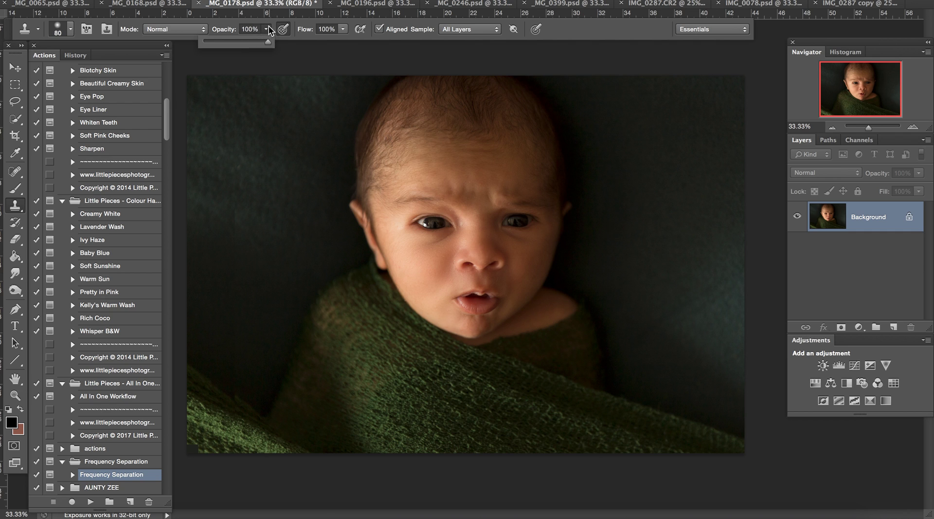
{"action": "left_click", "coordinate": [217, 42]}
{"action": "left_click_drag", "start_coordinate": [213, 41], "coordinate": [211, 42]}
Step: Sample clean cheek skin and clone it softly over the shadows and creases beneath both eyes and beside the nose bridge
{"action": "left_click", "coordinate": [432, 254]}
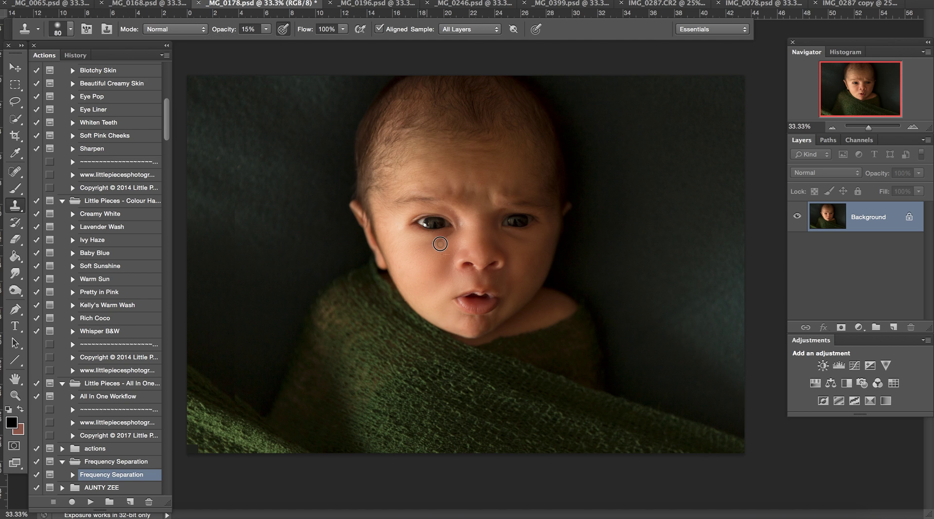
{"action": "left_click_drag", "start_coordinate": [448, 235], "coordinate": [425, 245]}
{"action": "left_click_drag", "start_coordinate": [463, 239], "coordinate": [460, 224]}
{"action": "mouse_move", "coordinate": [524, 246]}
{"action": "left_mouse_down"}
{"action": "mouse_move", "coordinate": [503, 230]}
{"action": "mouse_move", "coordinate": [527, 240]}
{"action": "mouse_move", "coordinate": [528, 256]}
{"action": "mouse_move", "coordinate": [503, 232]}
{"action": "mouse_move", "coordinate": [515, 247]}
{"action": "left_mouse_up"}
{"action": "left_click", "coordinate": [526, 257], "text": "alt"}
Step: Compare the original _MG_0178.psd snapshot with the last Clone Stamp state in the history, ending on the retouched state
{"action": "left_click", "coordinate": [70, 56]}
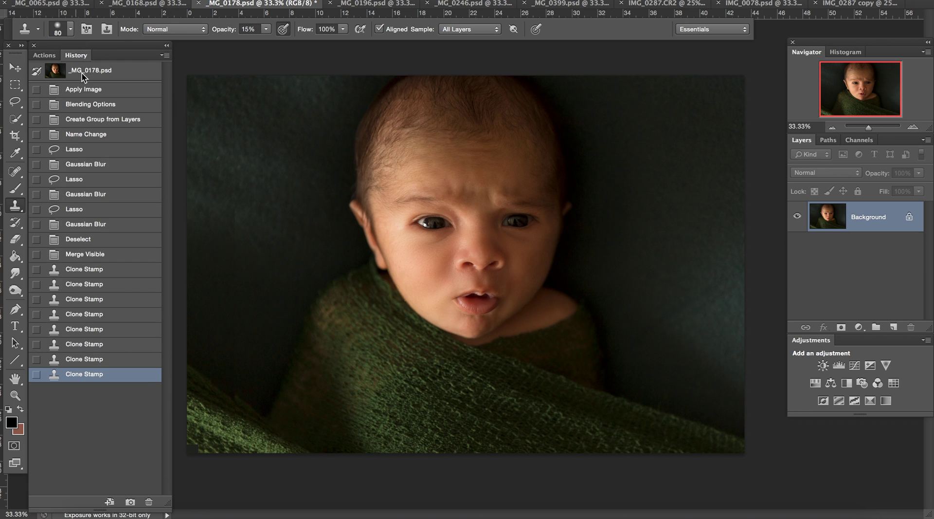
{"action": "left_click", "coordinate": [89, 71]}
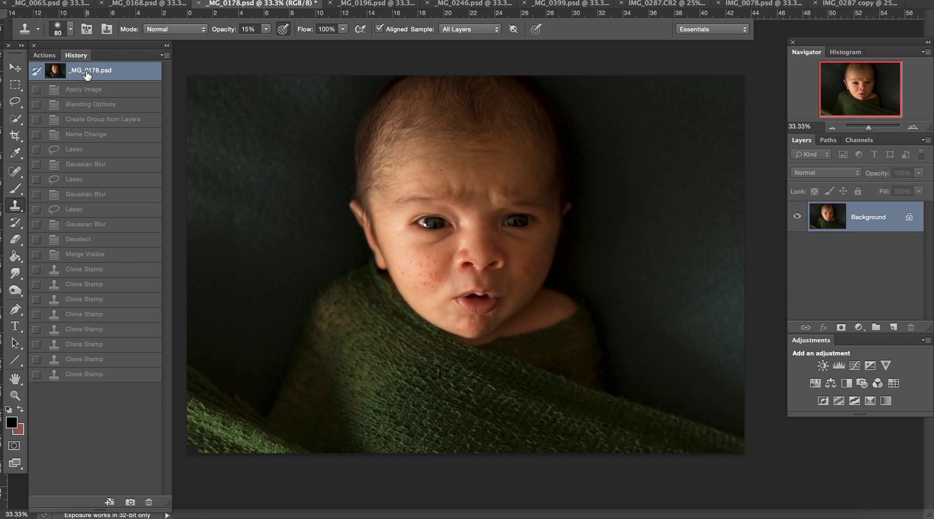
{"action": "left_click", "coordinate": [94, 375]}
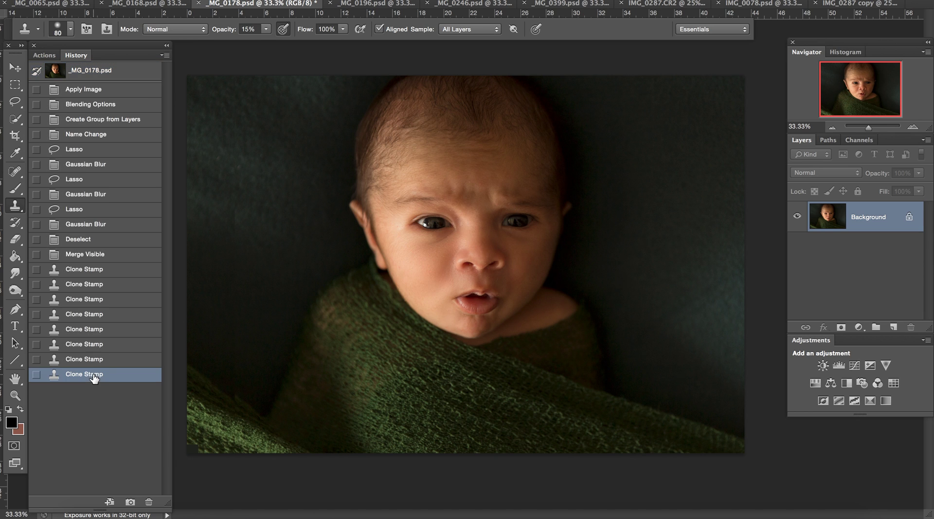
{"action": "left_click", "coordinate": [90, 69]}
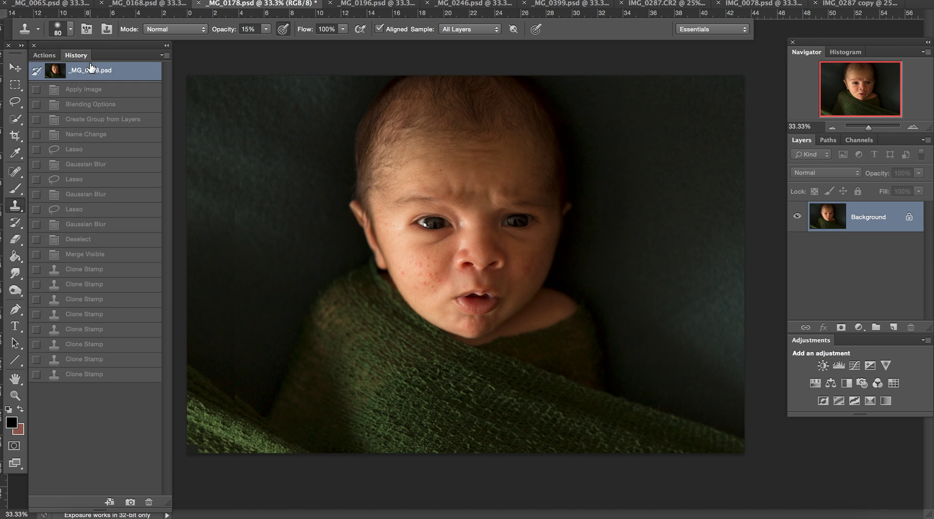
{"action": "left_click", "coordinate": [90, 374]}
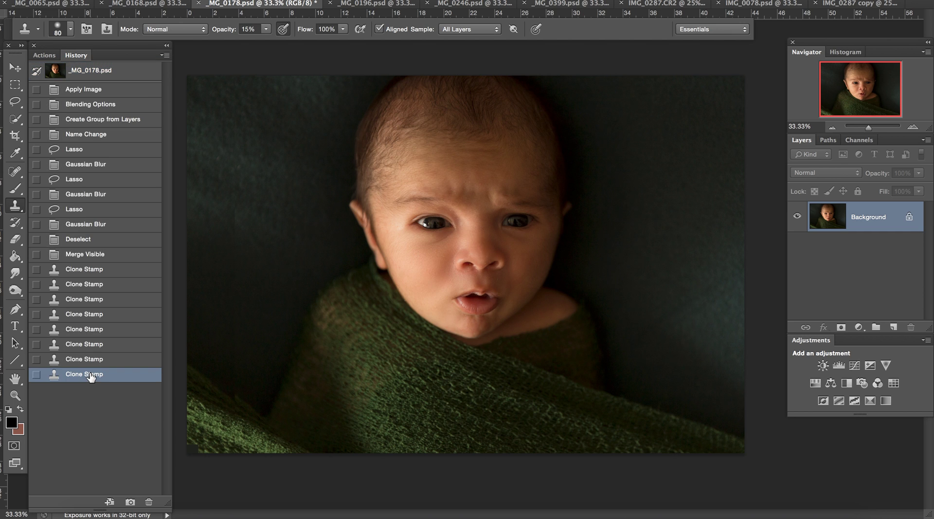